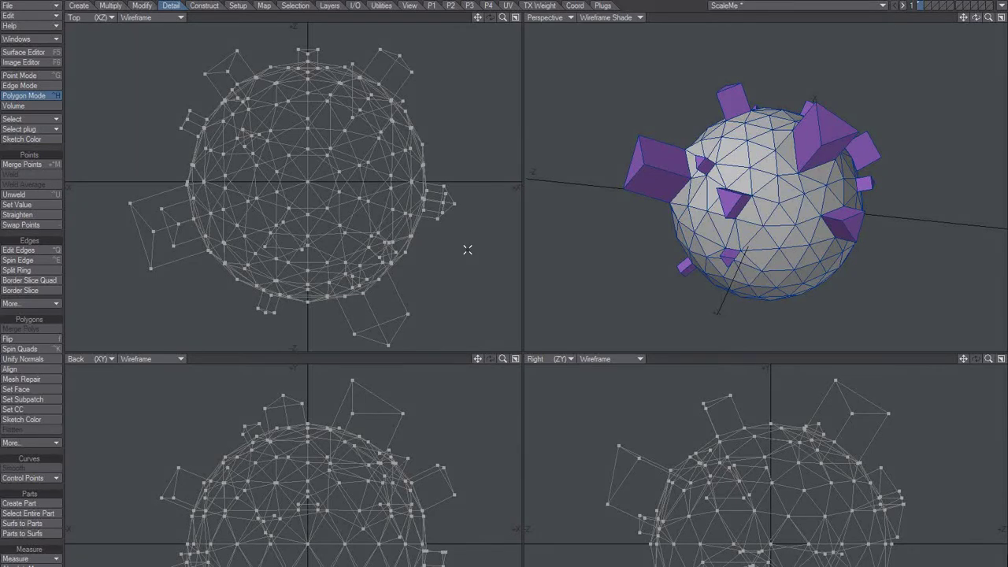
Step: Examine the purple extruded blocks on the sphere from several angles, selecting the end face of a large block to inspect it
alt+drag(700, 236, 788, 185)
ctrl+alt+drag(675, 189, 757, 169)
click(651, 169)
alt+drag(670, 173, 660, 183)
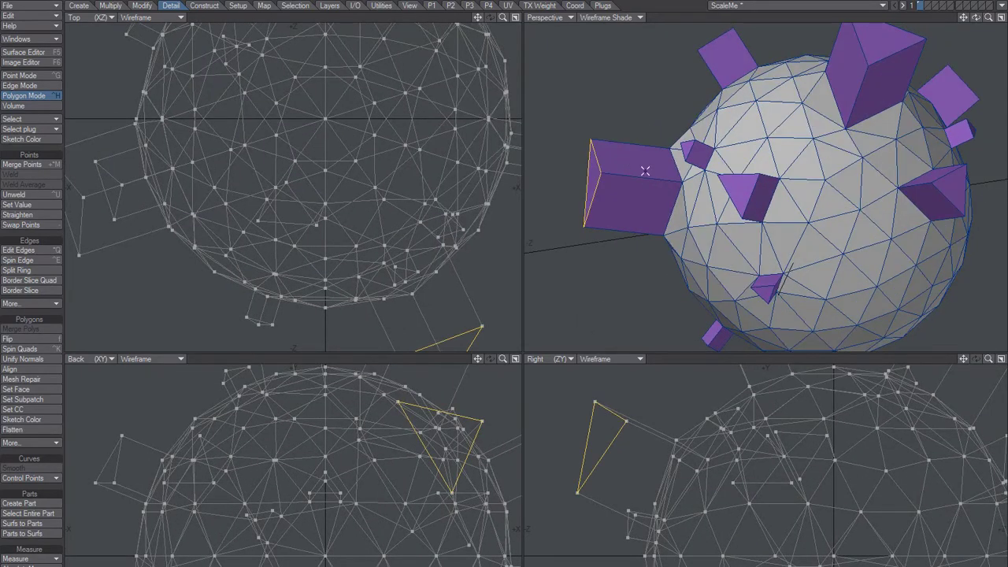
key(shift+])
key(/)
alt+drag(789, 282, 748, 187)
click(732, 214)
alt+drag(748, 187, 778, 182)
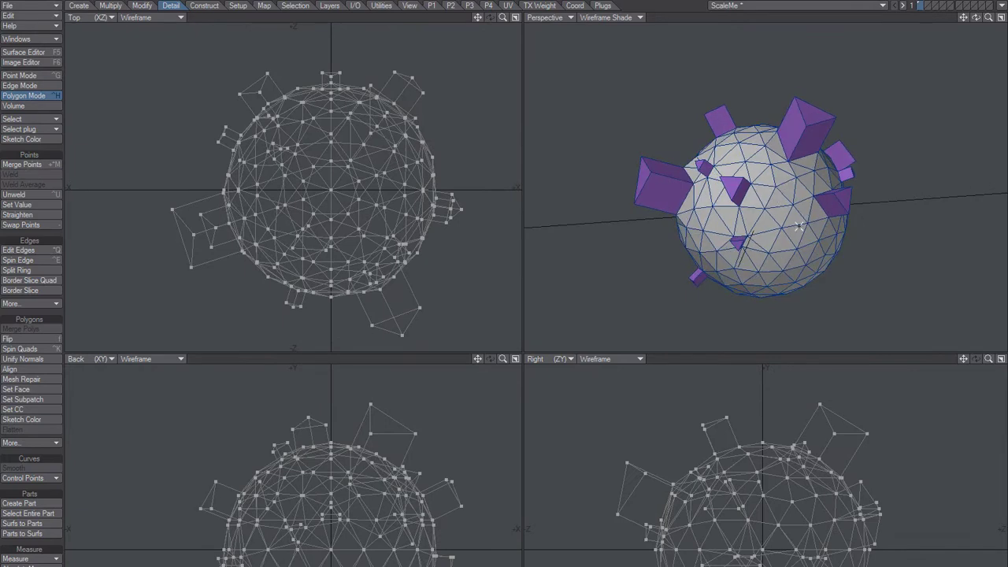
Step: Revert the current object to its last saved version
click(30, 5)
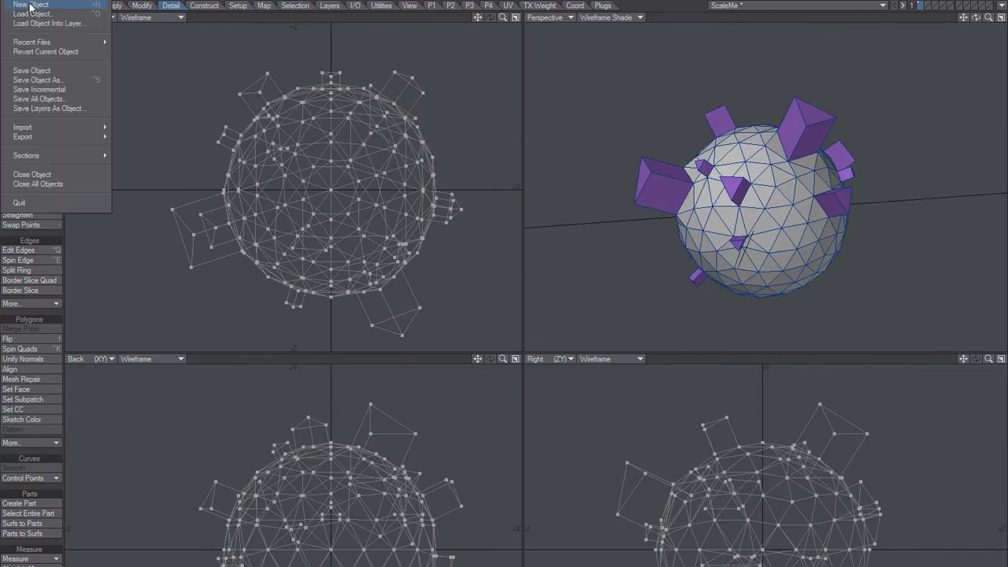
click(40, 52)
click(534, 181)
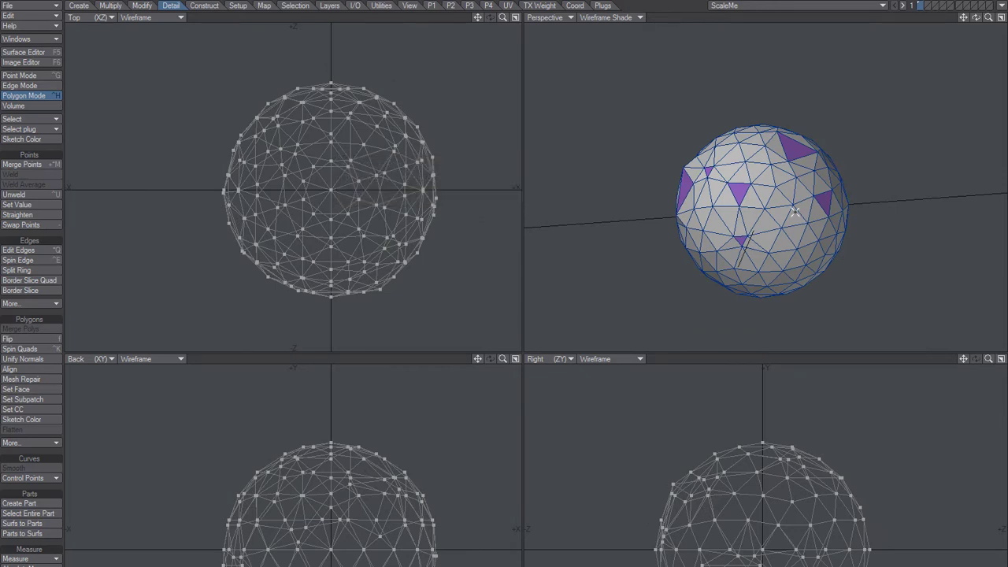
Step: Select all polygons with the Purple surface, cut them from the sphere, and paste them into the second layer
scroll(784, 180, up, 4)
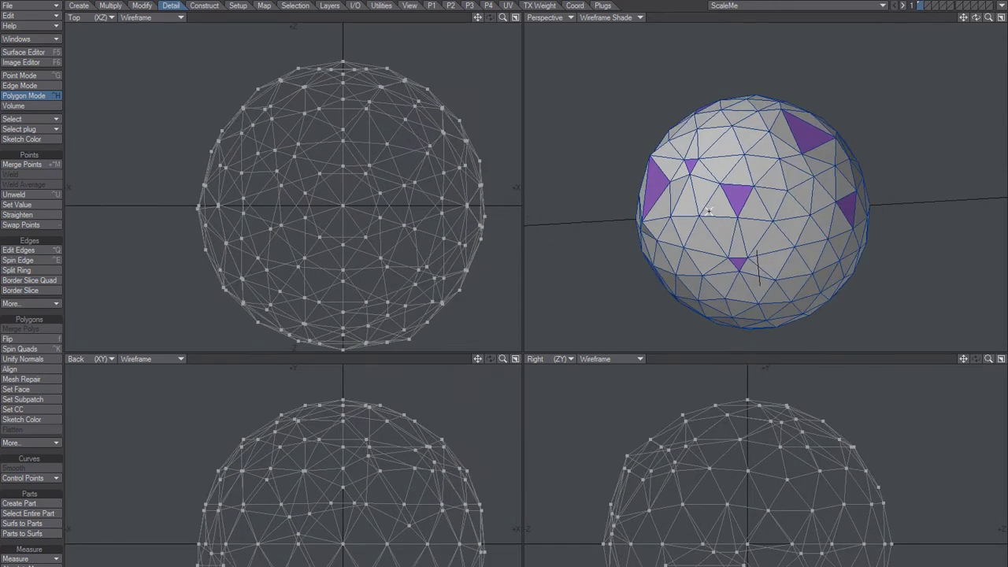
key(w)
click(131, 215)
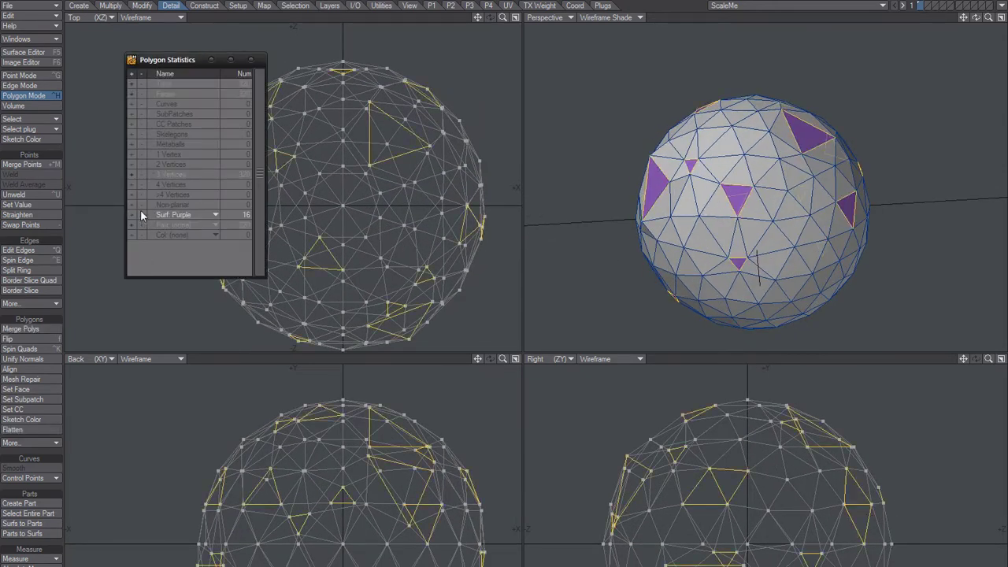
key(minus)
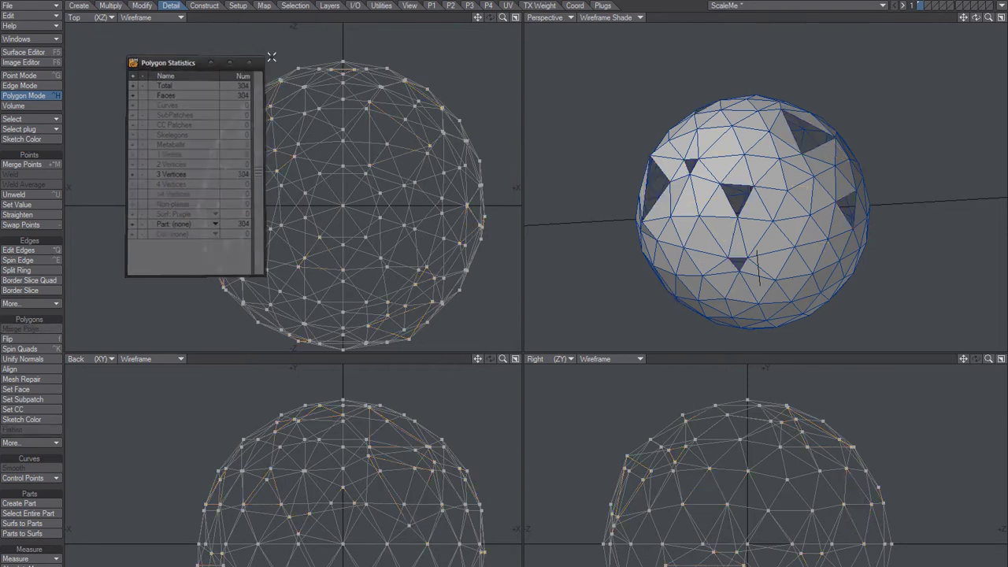
key(w)
key(Delete)
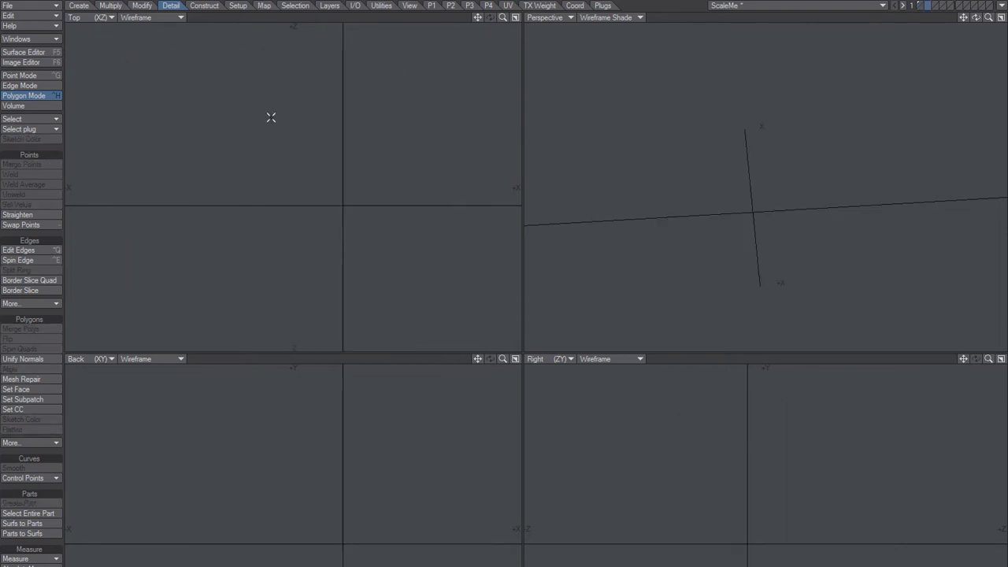
key(backslash)
Step: Measure the points of one of the smallest purple triangles
alt+drag(754, 186, 744, 213)
click(734, 243)
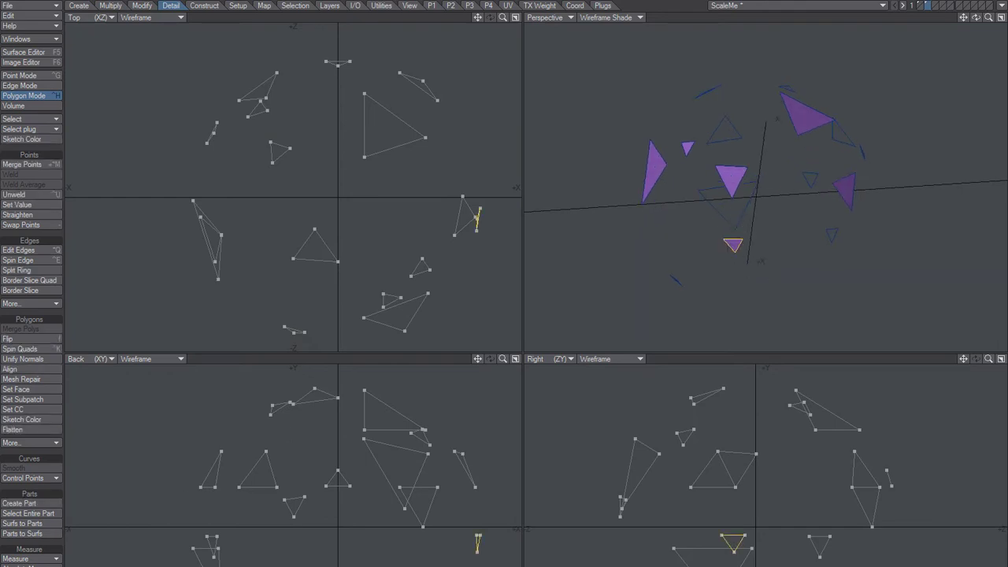
click(23, 560)
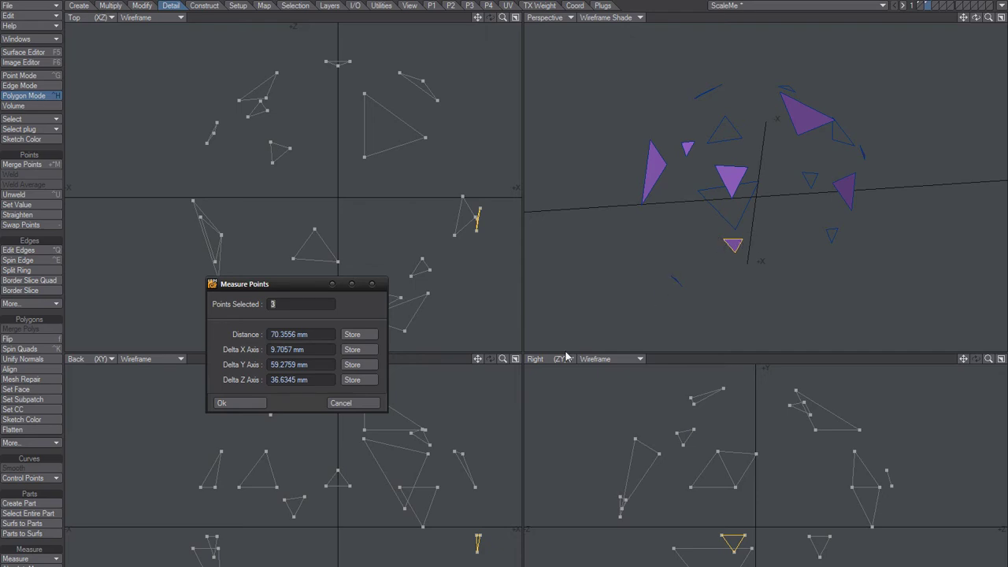
click(341, 403)
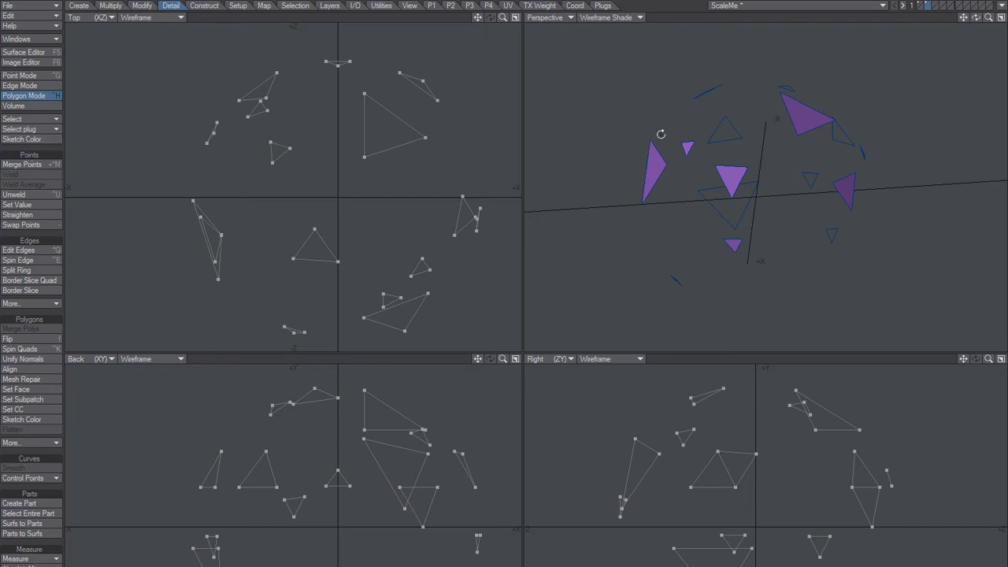
Step: Using a polygon selection by radius with a size of 70 mm, invert it and move the small triangles to the third layer
alt+drag(661, 134, 816, 213)
alt+shift+drag(816, 213, 779, 192)
alt+drag(779, 191, 749, 172)
alt+shift+drag(748, 172, 784, 171)
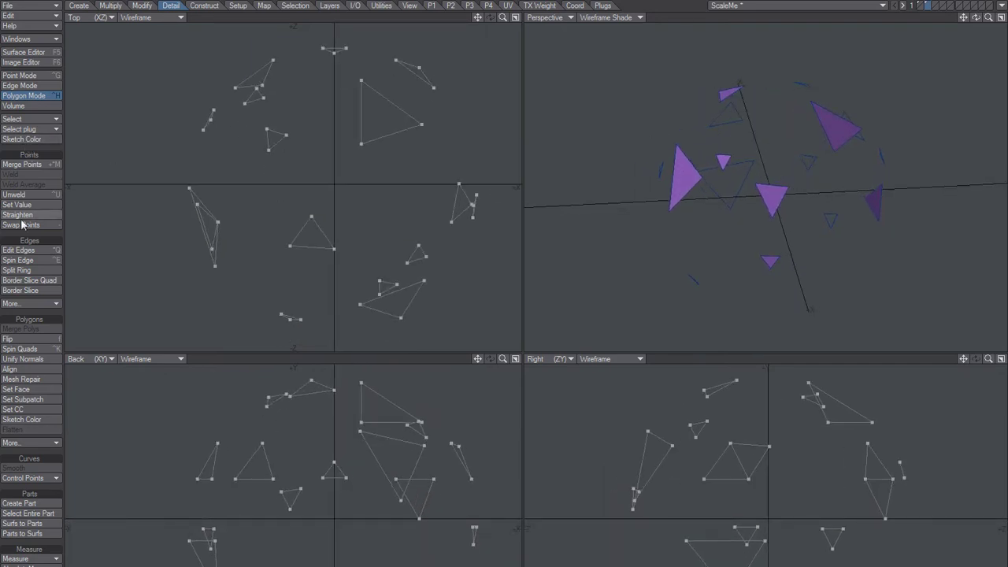
click(28, 119)
click(38, 131)
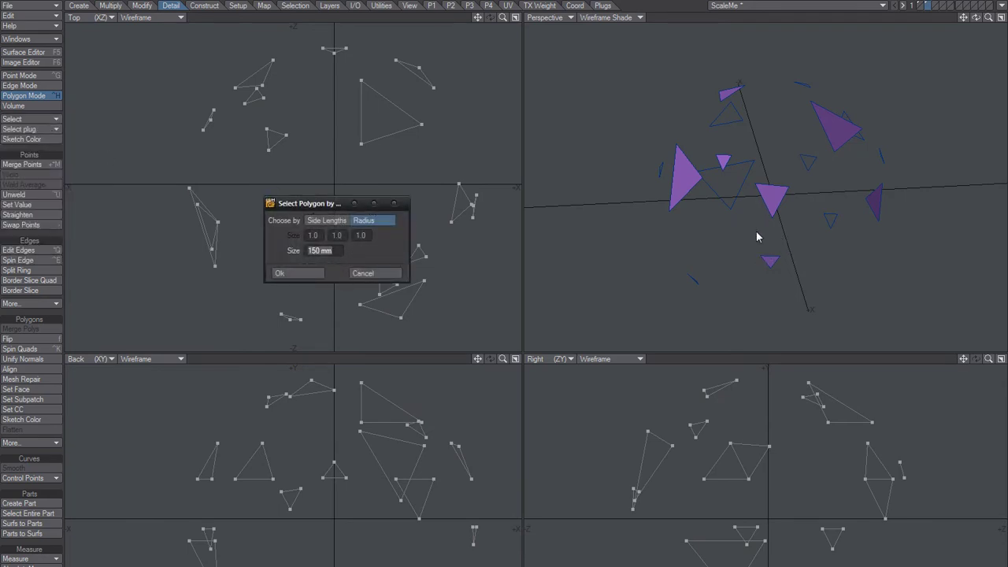
double_click(317, 250)
text(70)
key(Return)
click(294, 276)
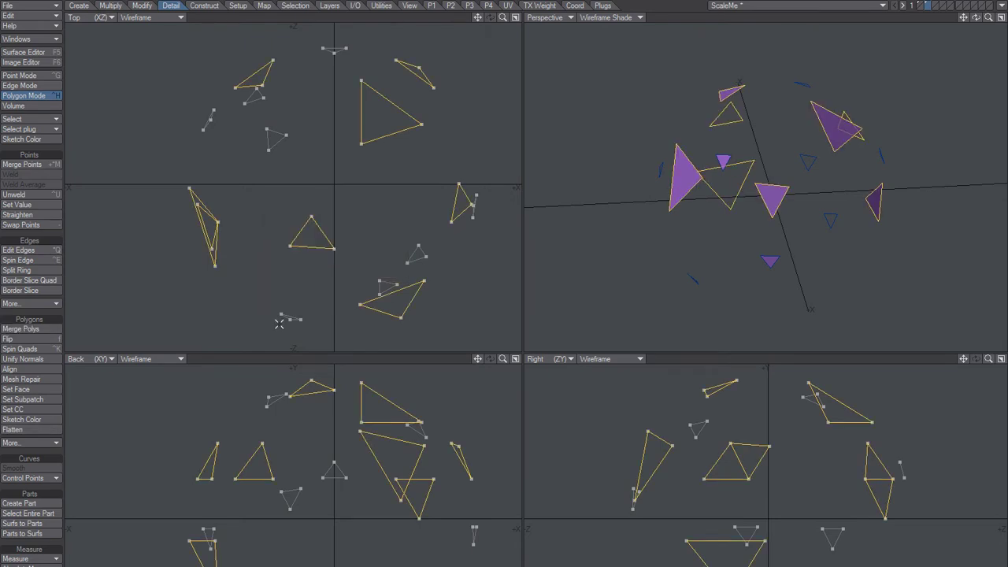
alt+drag(752, 258, 777, 203)
key(backslash)
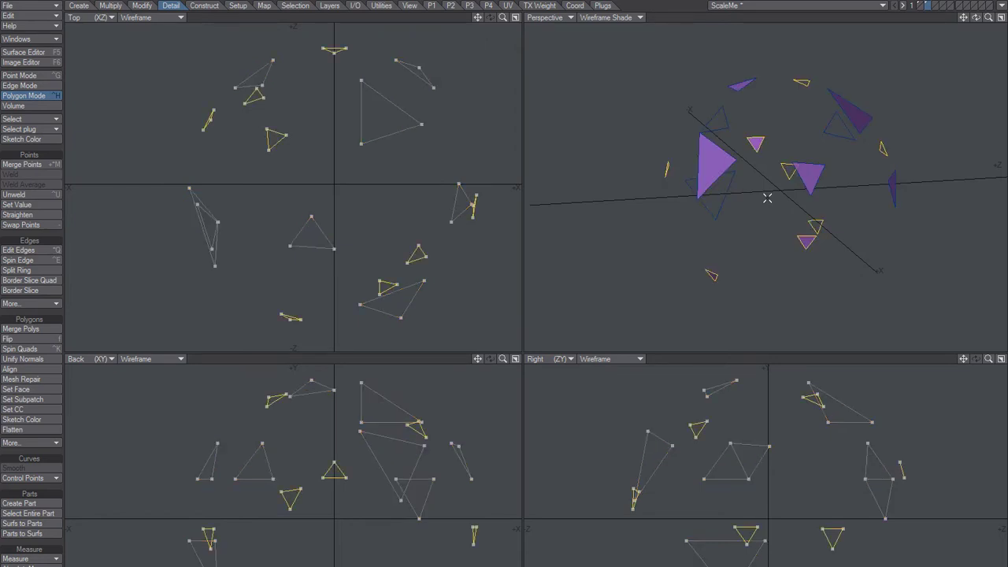
key(Delete)
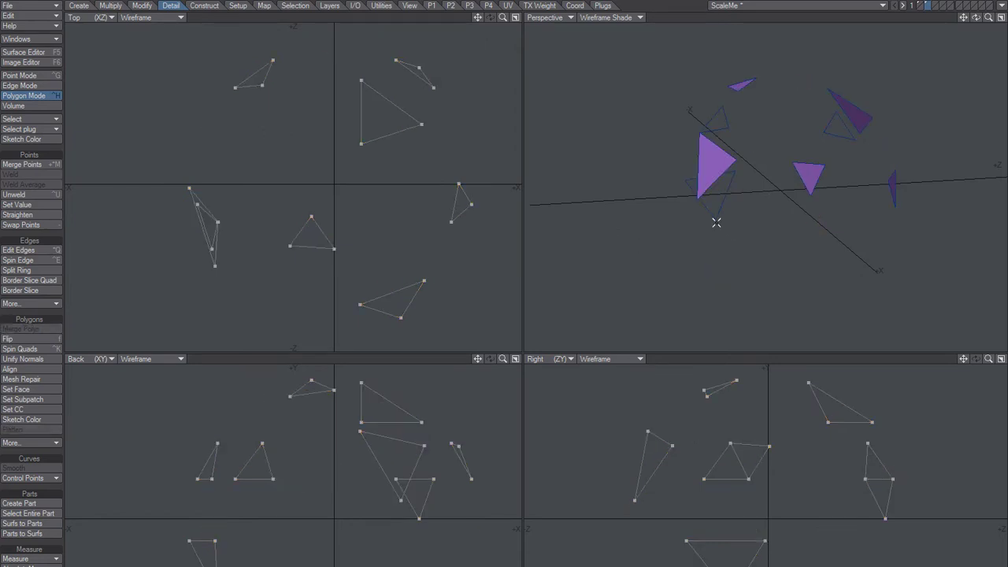
click(935, 4)
key(v)
Step: Bevel the small triangles outward with a shift of 70 mm
alt+shift+drag(760, 172, 745, 181)
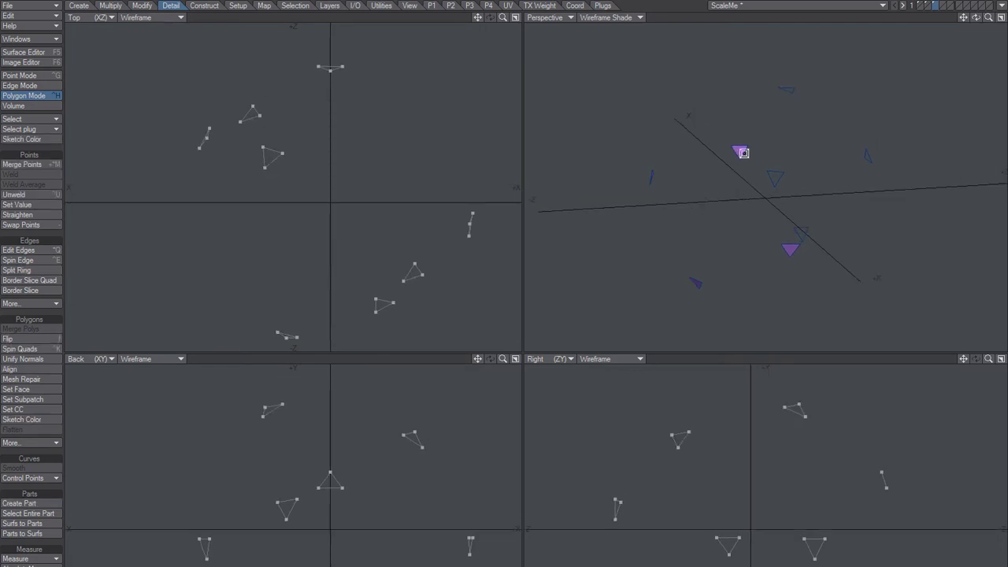
key(shift+f)
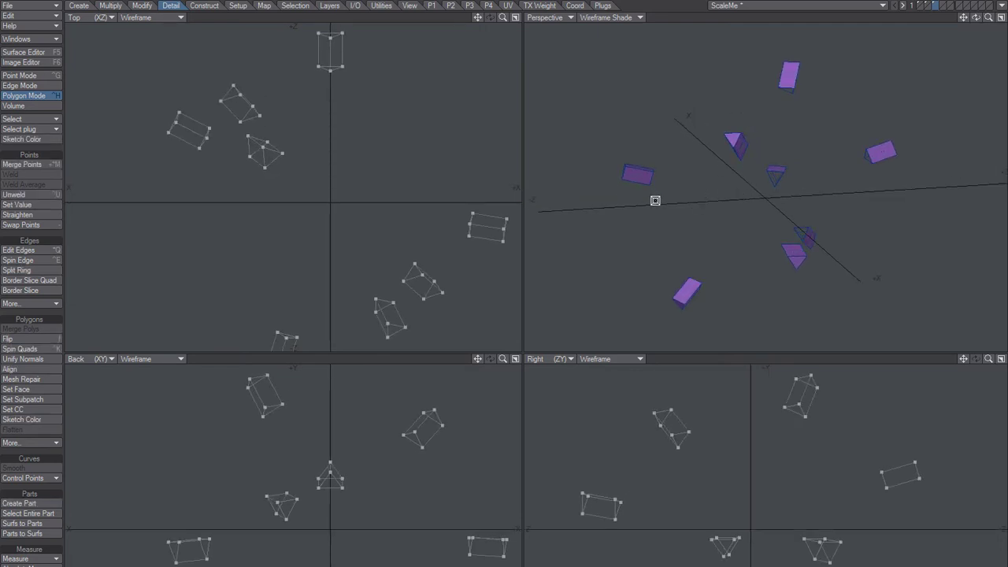
key(n)
drag(400, 174, 366, 177)
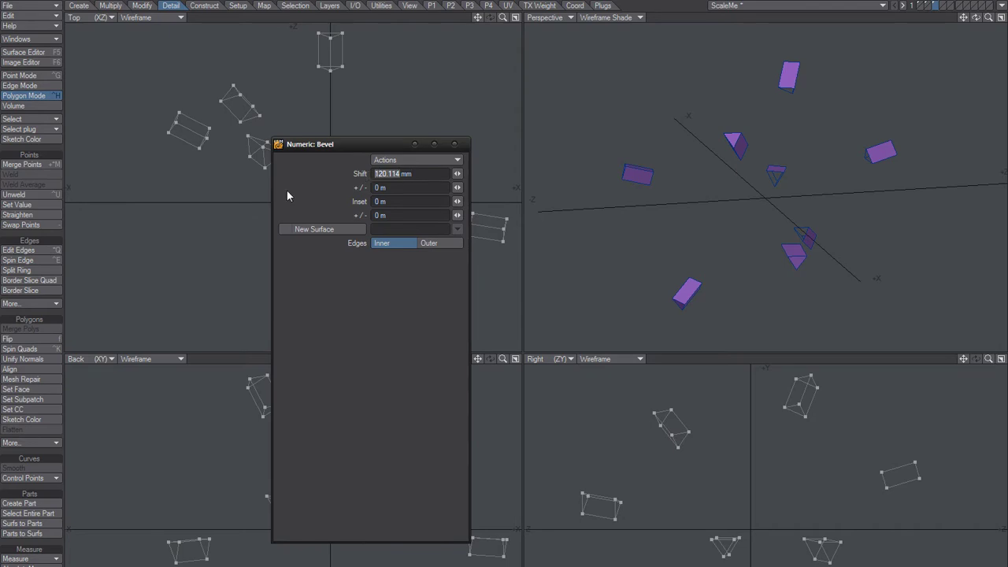
text(70)
key(Tab)
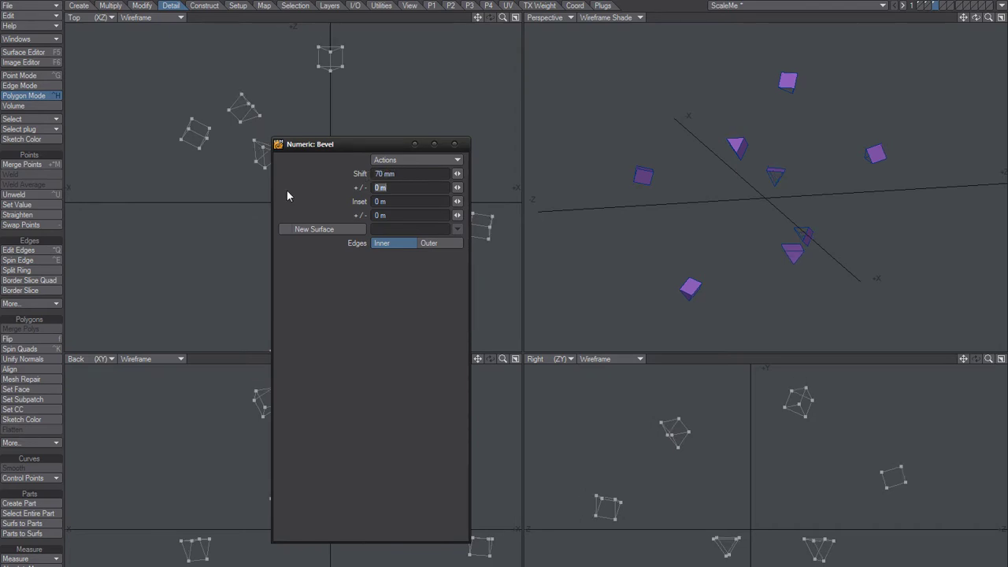
click(454, 144)
Step: Return to the second layer and measure the points of one medium-sized triangle
key(2)
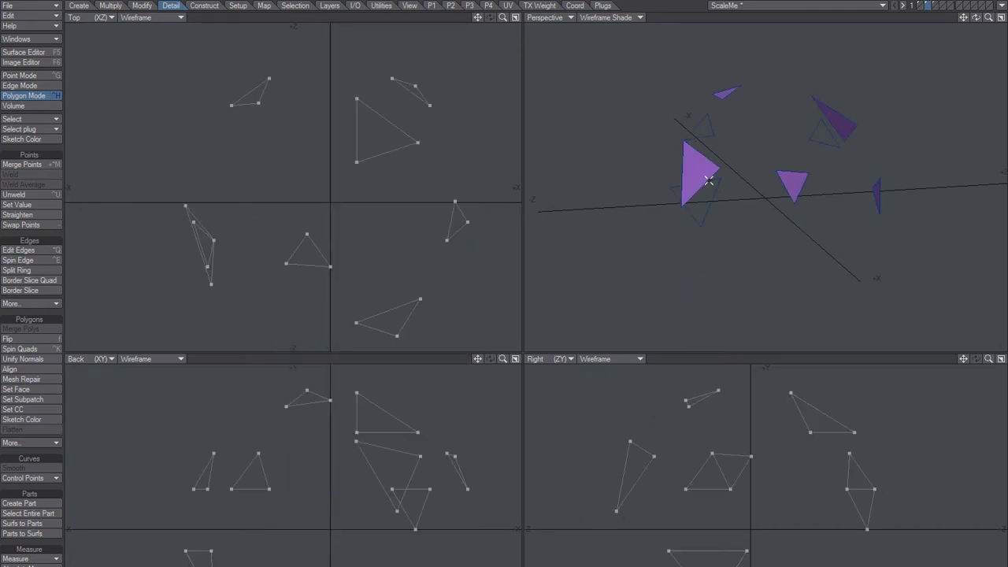
middle_drag(773, 175, 772, 234)
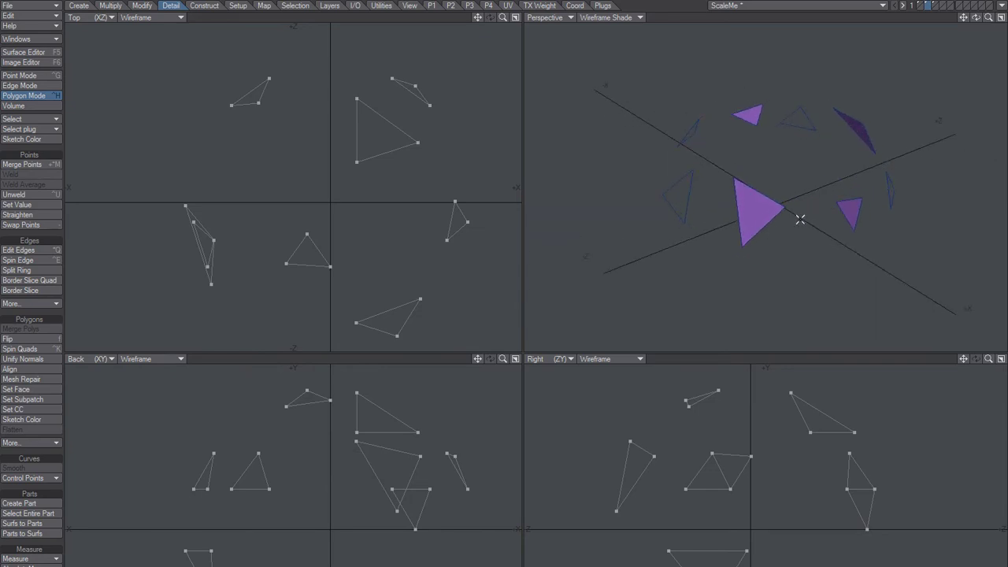
middle_drag(785, 191, 722, 233)
click(788, 260)
middle_drag(787, 259, 802, 234)
click(31, 558)
click(40, 558)
drag(313, 336, 176, 374)
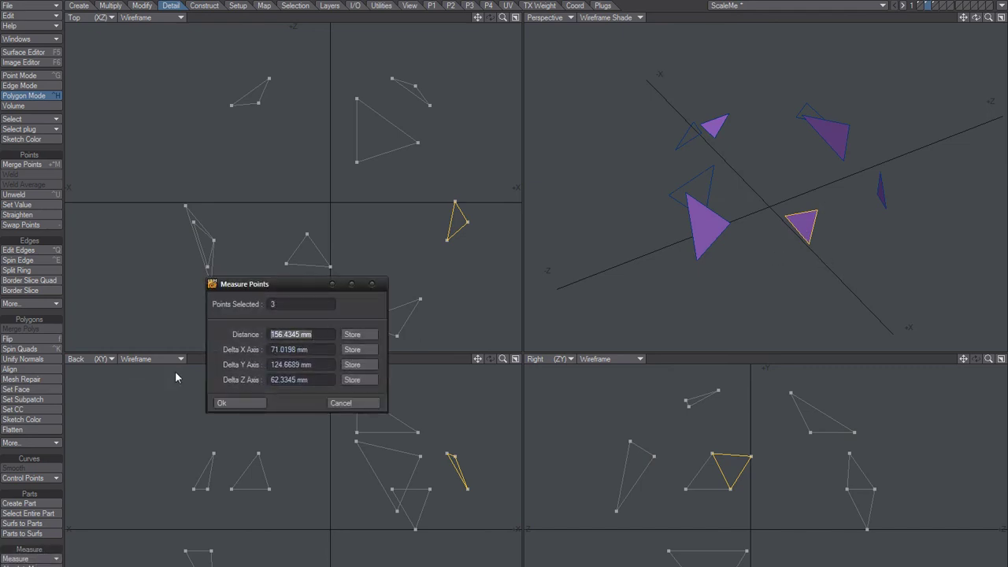
click(364, 403)
click(748, 227)
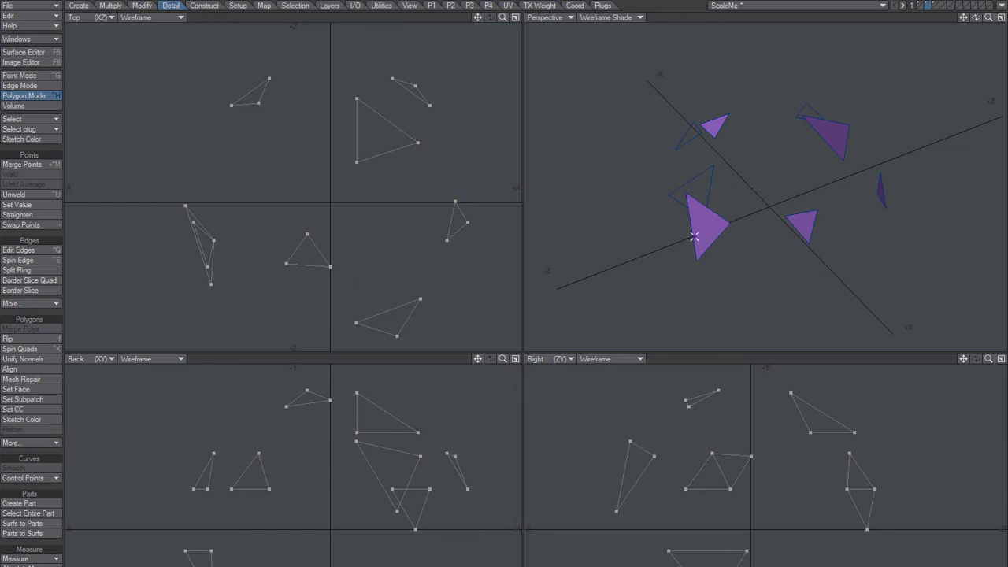
Step: Using a polygon selection by radius with a size of 100 mm, separate the large triangles and move the medium ones to the fourth layer
alt+drag(704, 207, 738, 211)
mouse_move(738, 211)
alt+shift+mouse_down()
mouse_move(723, 205)
mouse_move(734, 194)
alt+shift+mouse_up()
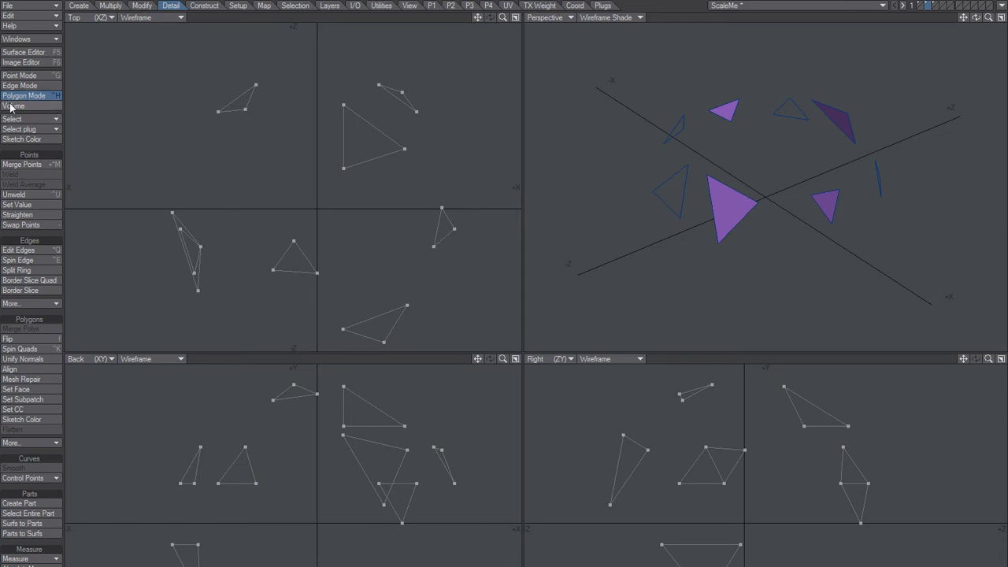
click(32, 129)
click(43, 133)
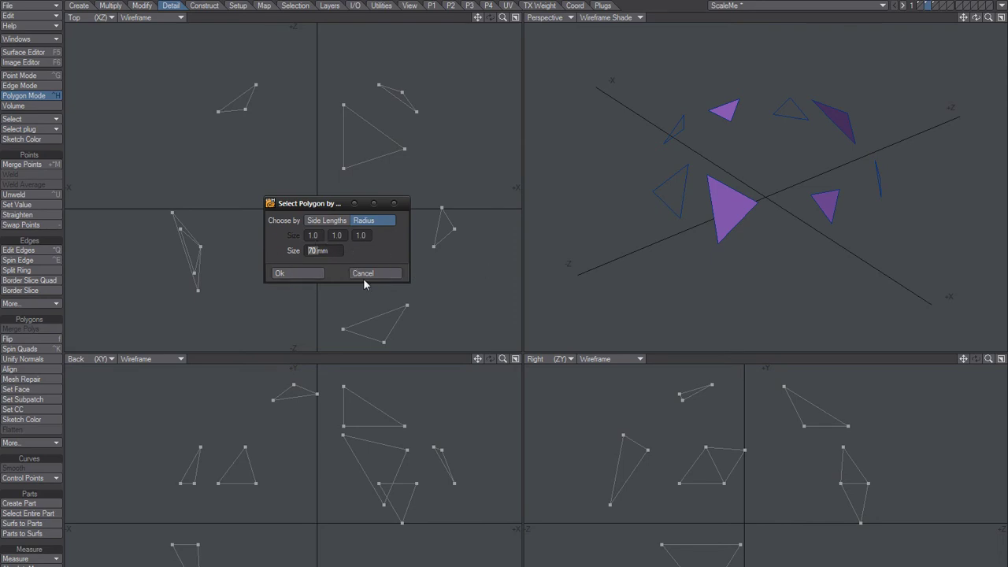
text(100)
key(Return)
text(1)
key(Return)
click(295, 272)
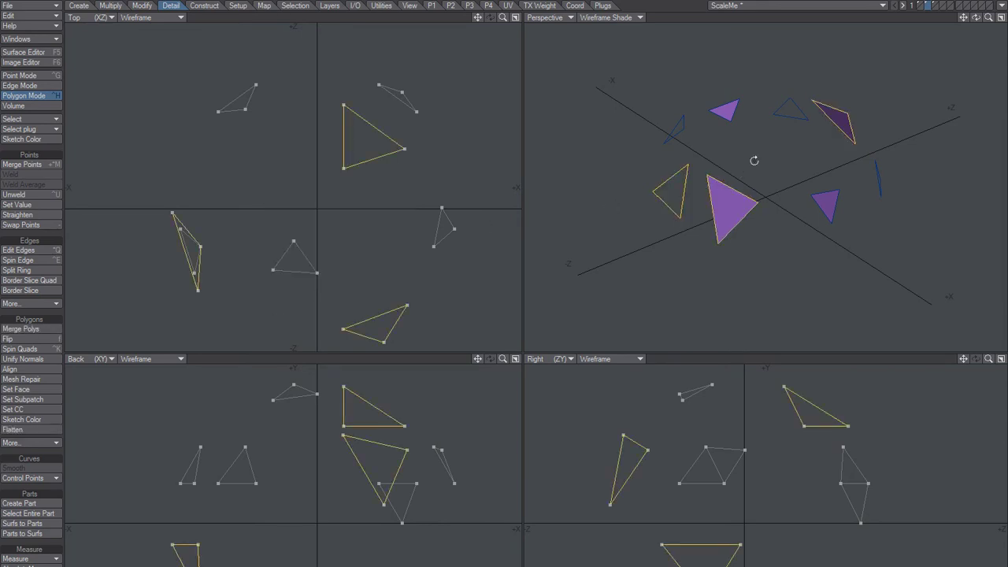
alt+drag(754, 161, 751, 198)
key(shift+apostrophe)
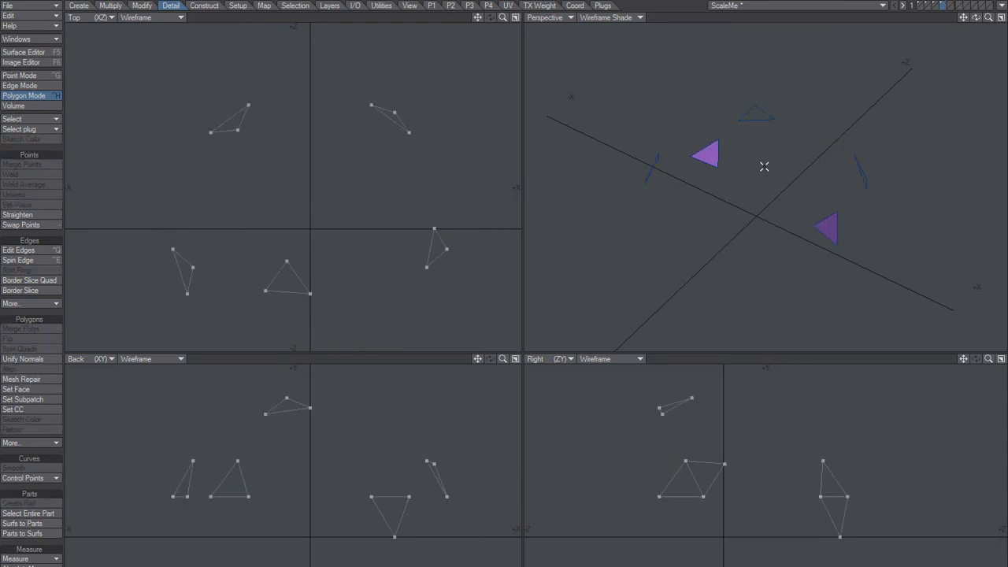
Step: Bevel the medium triangles outward with a shift of 160 mm
key(b)
drag(745, 198, 745, 139)
key(n)
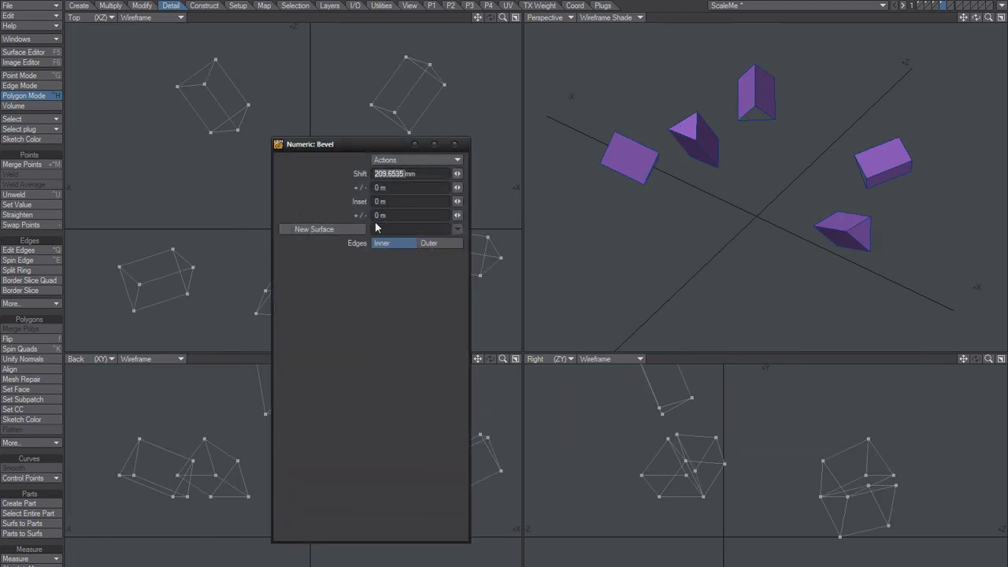
text(160)
key(Tab)
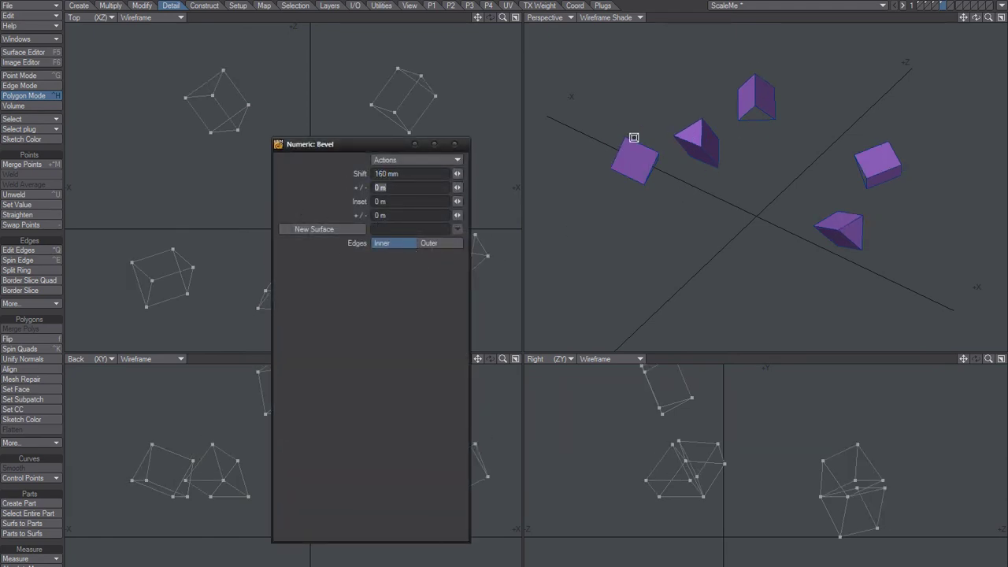
click(454, 144)
Step: Return to the second layer and measure the points of one large triangle
key(2)
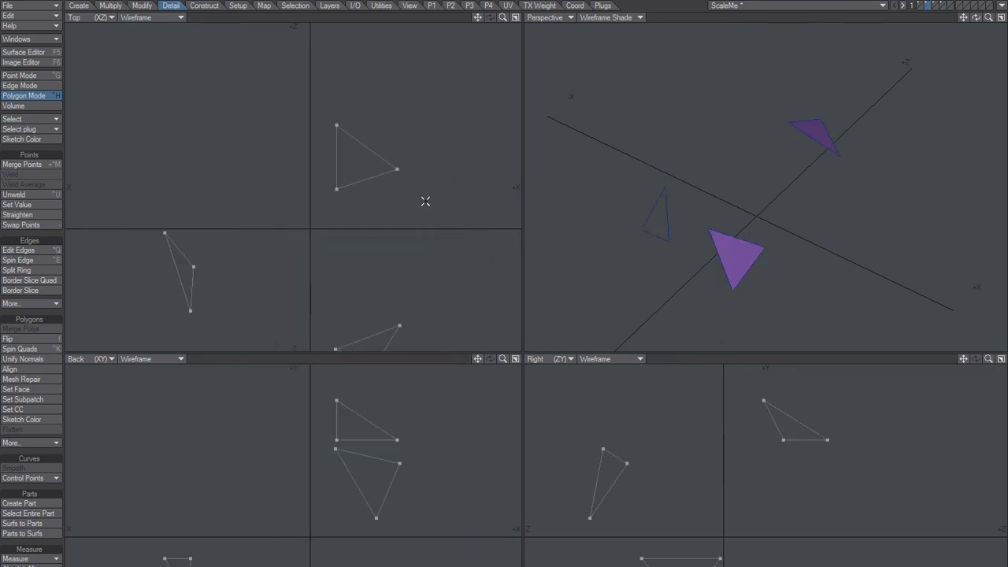
click(725, 242)
click(24, 561)
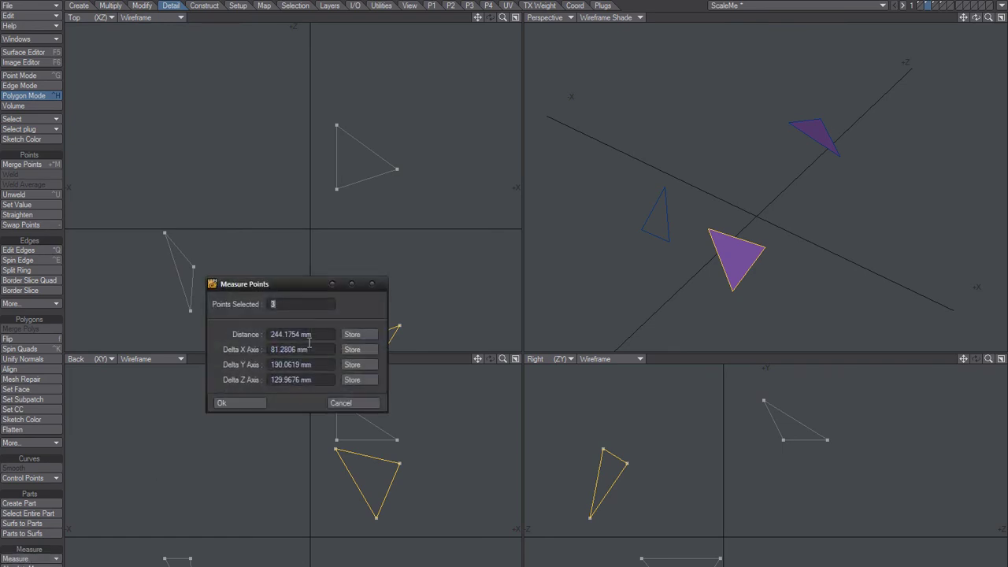
drag(317, 335, 206, 380)
click(341, 403)
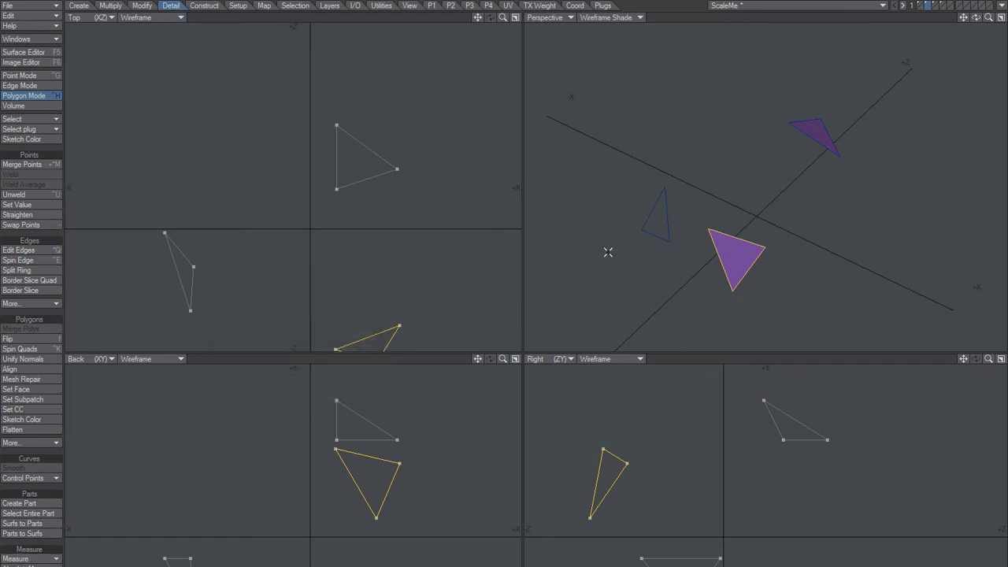
Step: Bevel all three large triangles on the second layer outward with a shift of 250 mm and clear the selection
click(660, 230)
click(826, 133)
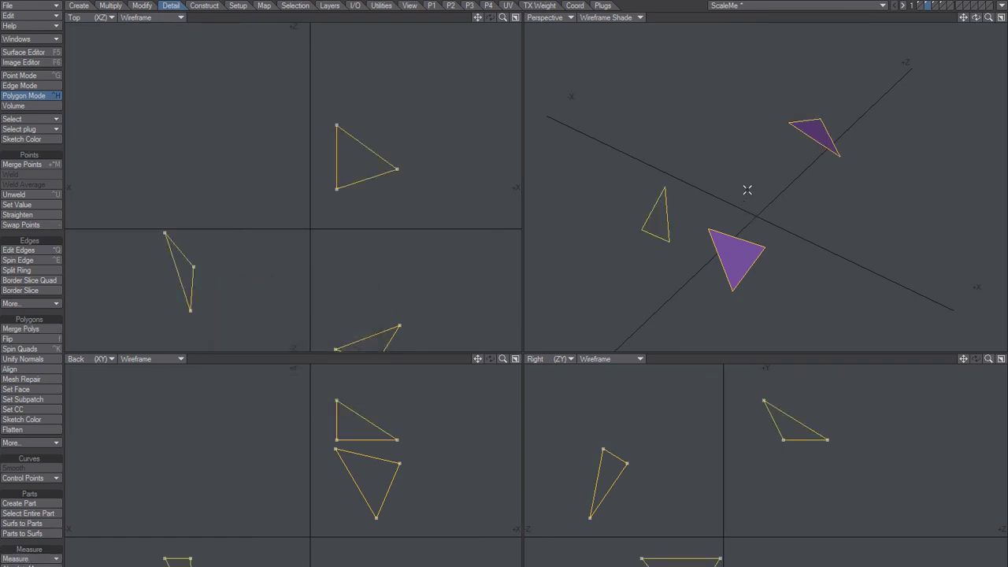
drag(733, 194, 740, 116)
key(n)
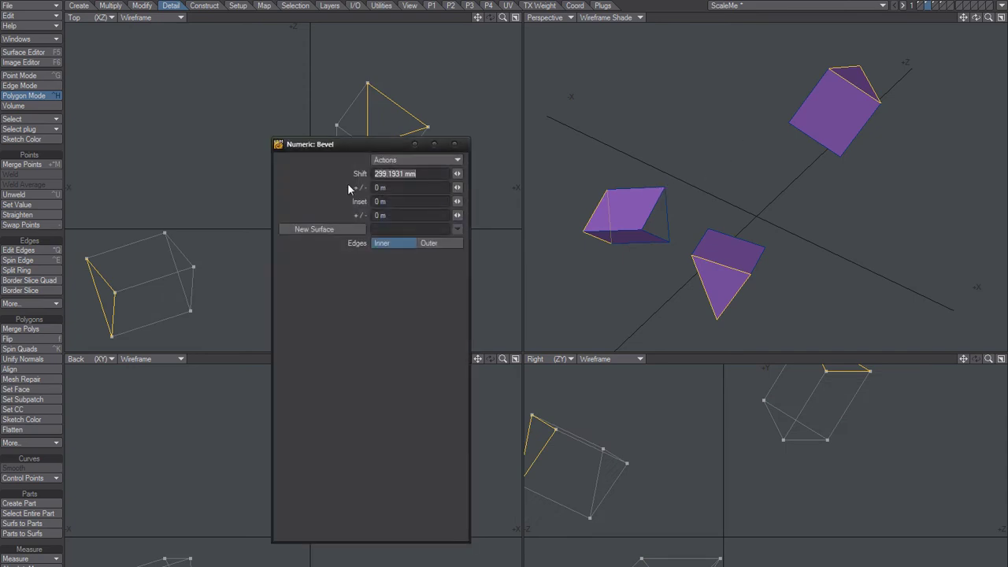
text(250)
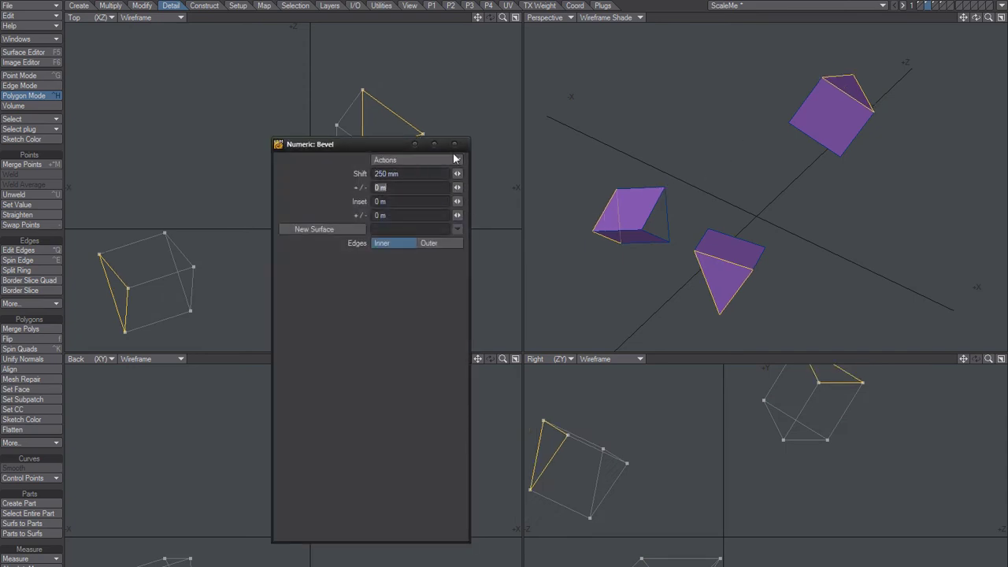
click(455, 144)
alt+drag(739, 186, 750, 194)
key(ctrl+g)
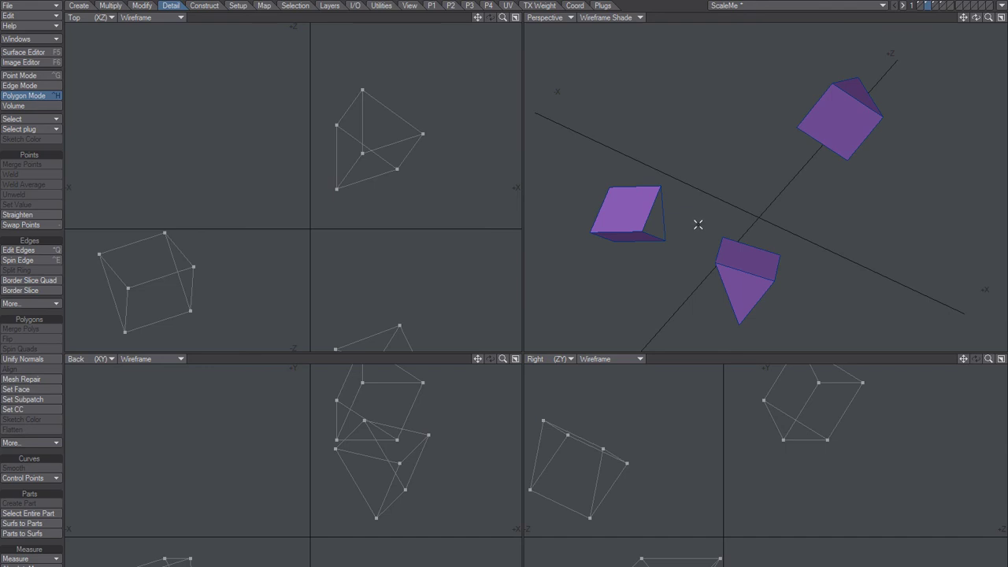
Step: Gather the beveled large, small and medium triangles from their separate layers and paste them all into the sphere's first layer
key(Delete)
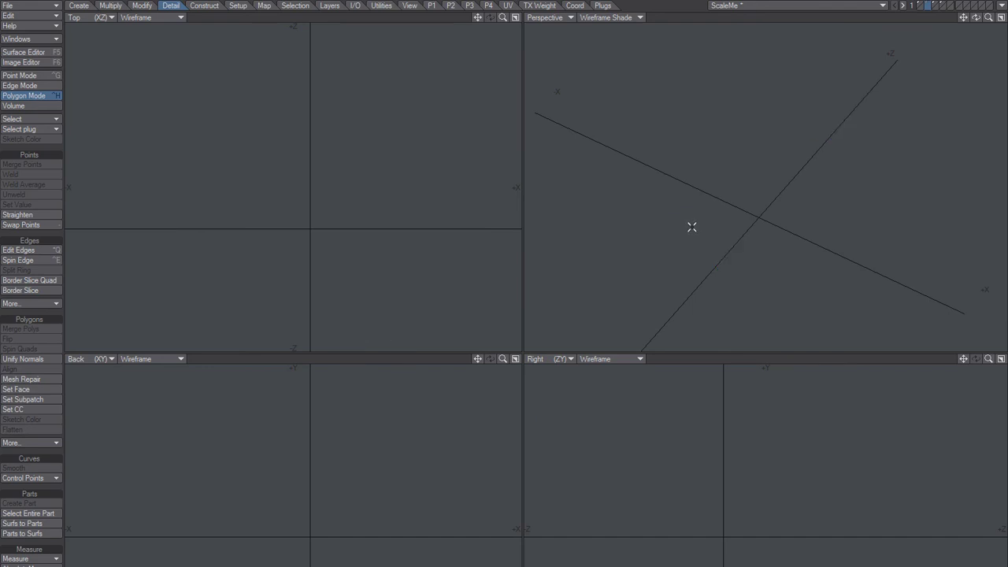
key(ctrl+z)
key(ctrl+z)
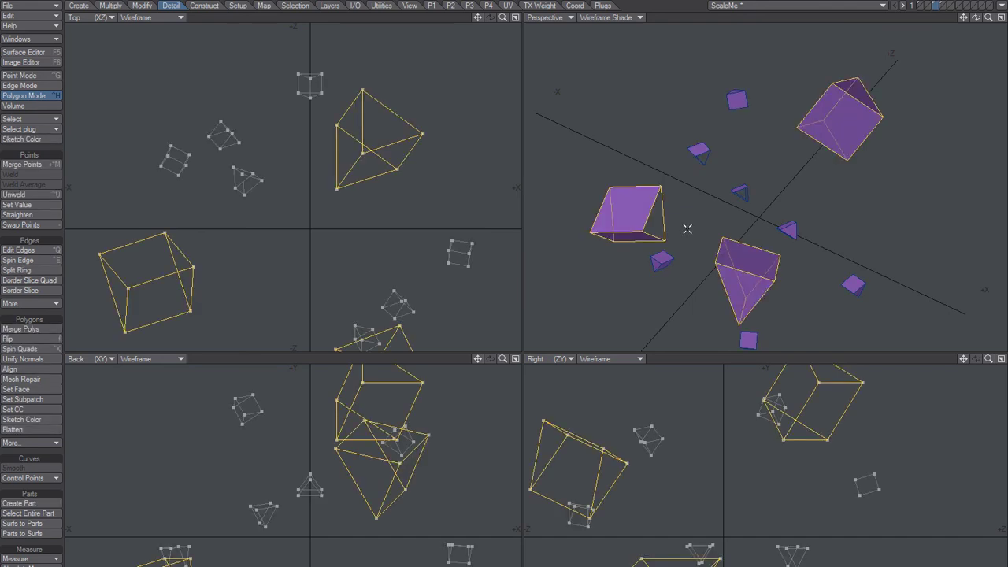
key(slash)
key(Delete)
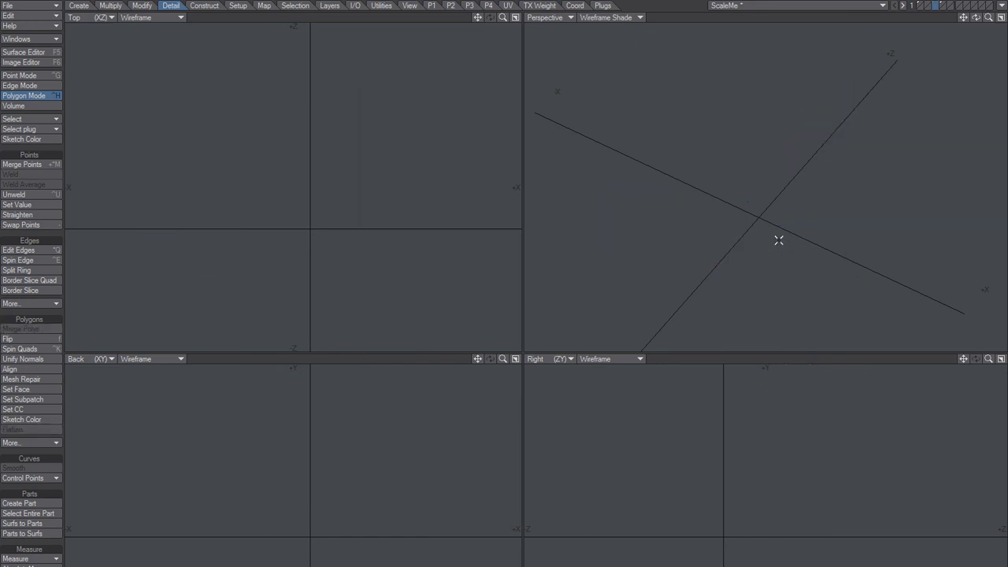
key(ctrl+z)
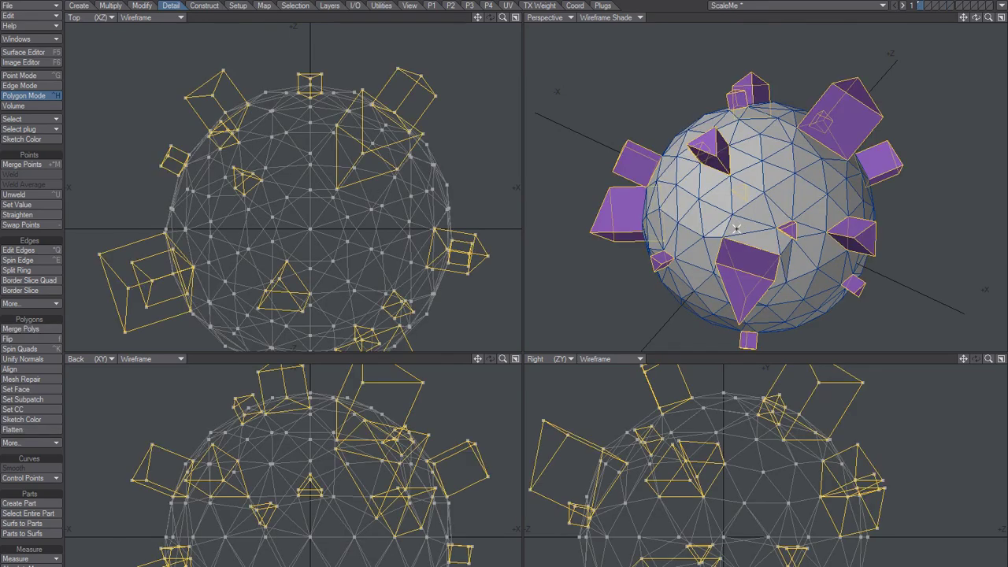
Step: Deselect the pasted polygons and examine the small, medium and large extrusions around the sphere from several angles
alt+drag(770, 227, 812, 252)
key(slash)
scroll(788, 179, up, 5)
click(817, 260)
click(697, 138)
click(595, 238)
alt+drag(697, 242, 744, 180)
scroll(743, 237, down, 3)
alt+drag(740, 180, 761, 175)
alt+shift+drag(761, 174, 777, 159)
alt+drag(777, 159, 787, 164)
key(slash)
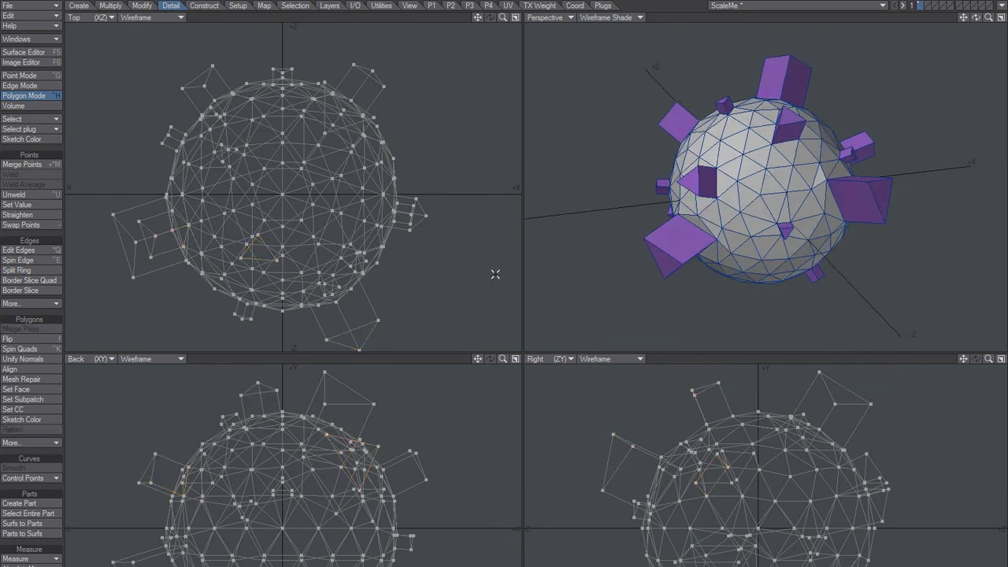